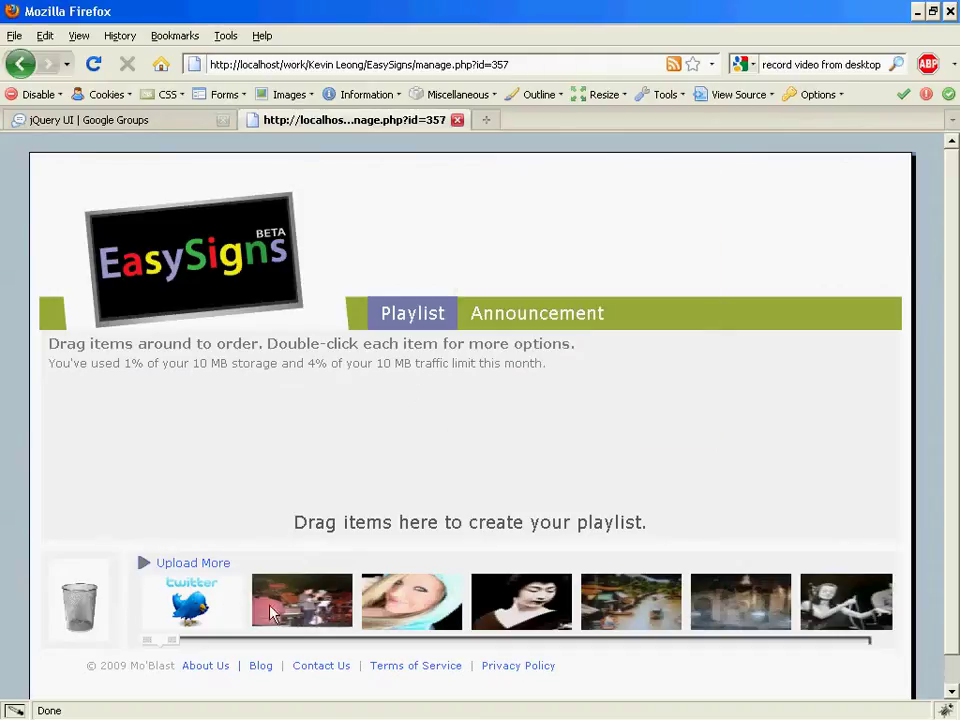
pyautogui.moveTo(165, 641); pyautogui.dragTo(150, 643)
# Step: Add the Twitter item, crowd scene and blonde portrait to the playlist, dismissing each alert
pyautogui.moveTo(186, 614); pyautogui.dragTo(160, 435)
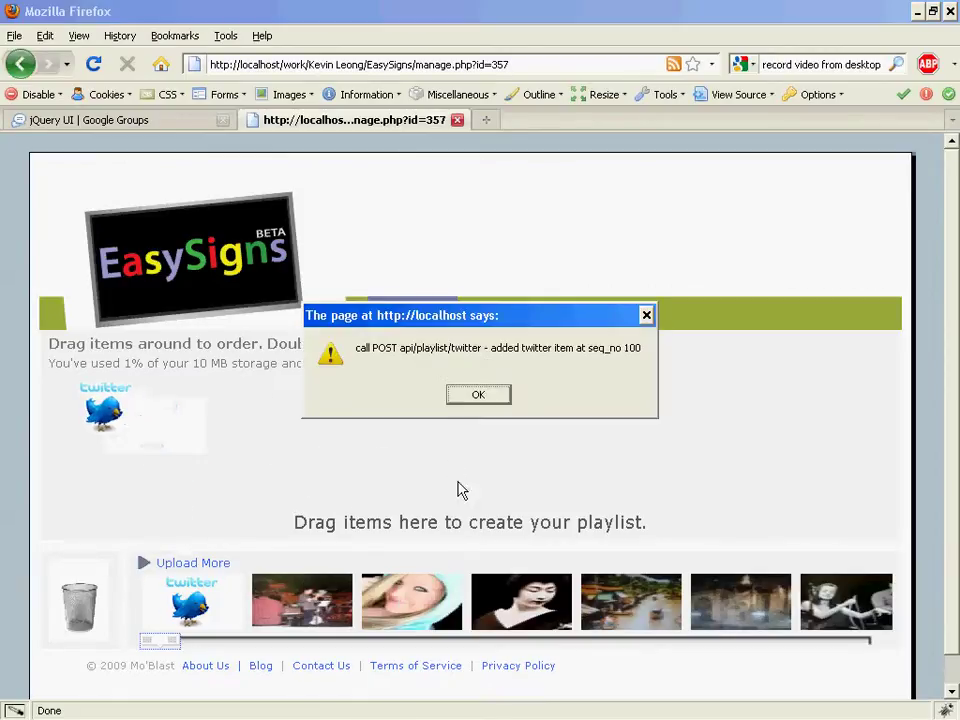
pyautogui.click(476, 394)
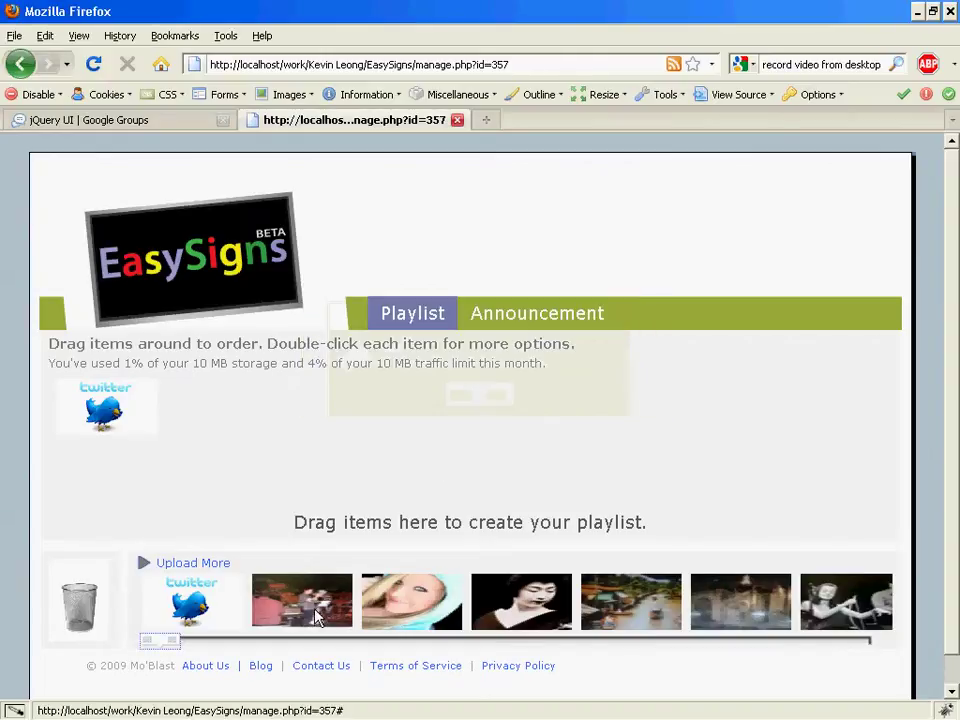
pyautogui.moveTo(318, 615); pyautogui.dragTo(317, 440)
pyautogui.click(461, 393)
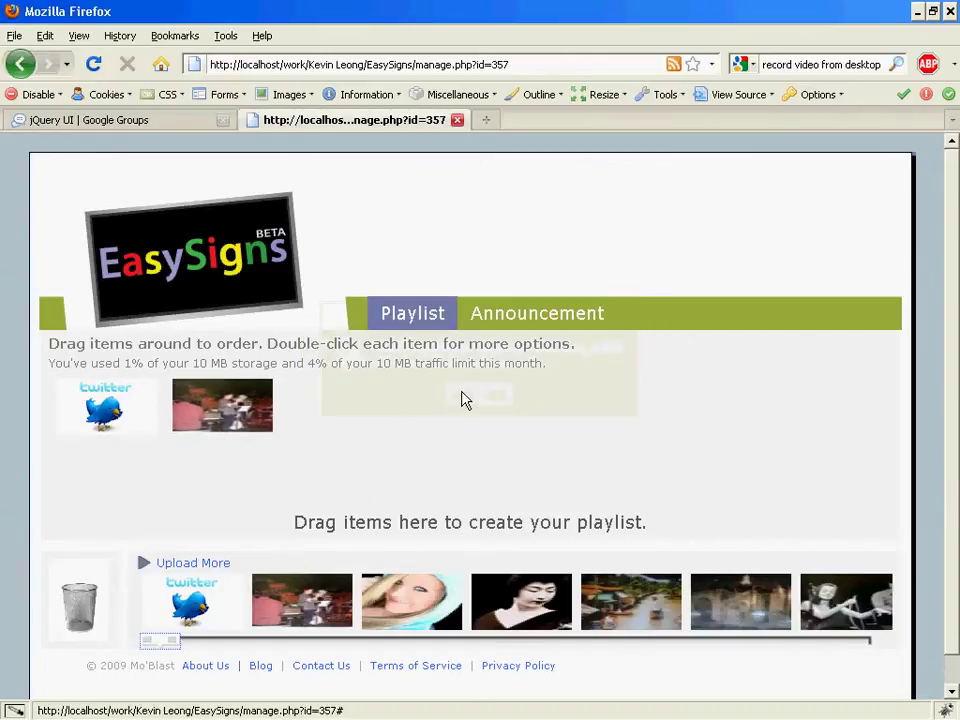
pyautogui.click(470, 395)
pyautogui.moveTo(405, 605)
pyautogui.mouseDown()
pyautogui.moveTo(178, 445)
pyautogui.moveTo(183, 407)
pyautogui.mouseUp()
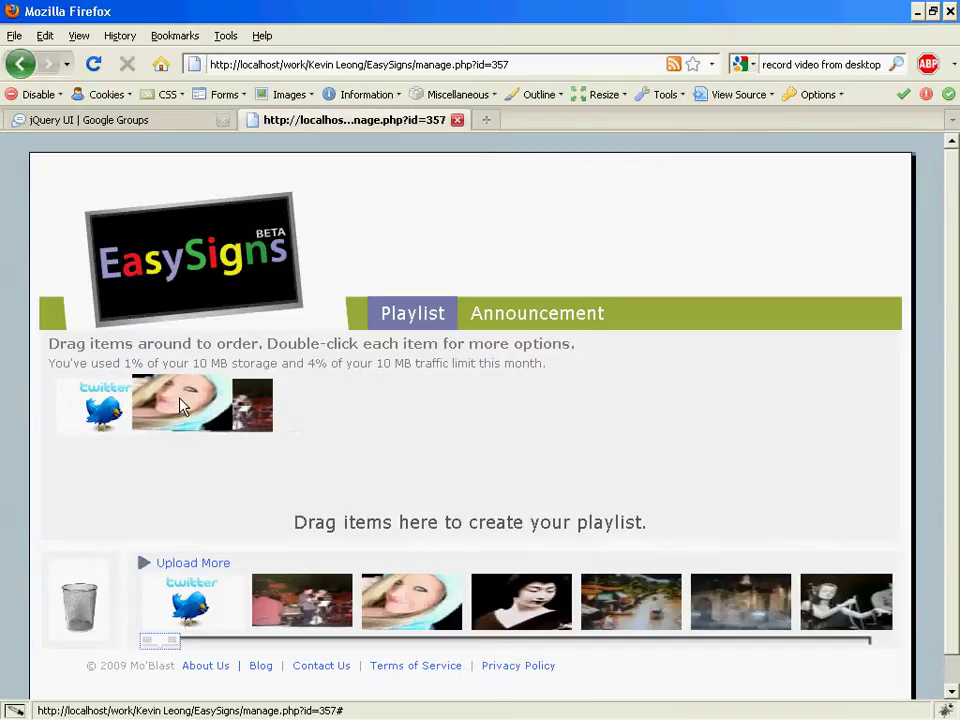
# Step: Move the blonde portrait right after Twitter and drag the geisha portrait into the playlist
pyautogui.moveTo(180, 405); pyautogui.dragTo(393, 460)
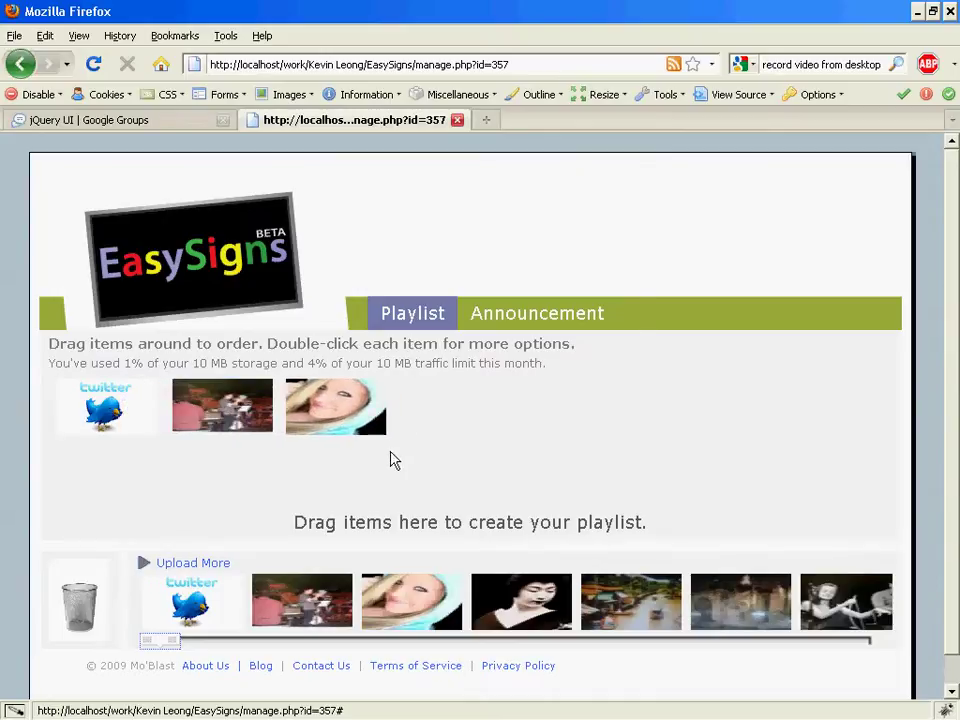
pyautogui.click(478, 396)
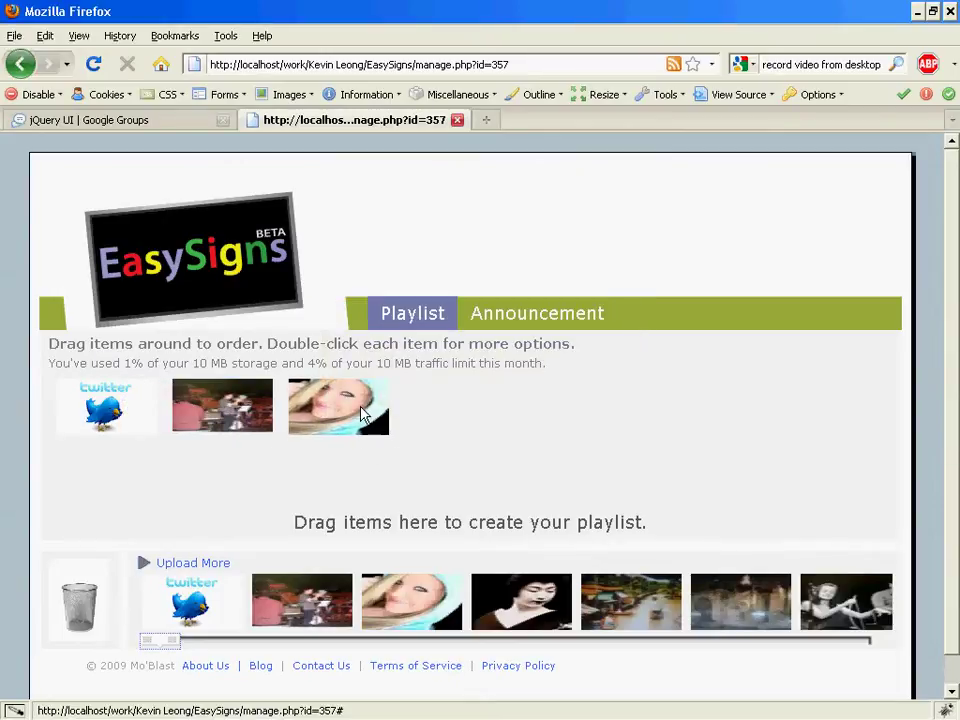
pyautogui.moveTo(365, 415); pyautogui.dragTo(203, 415)
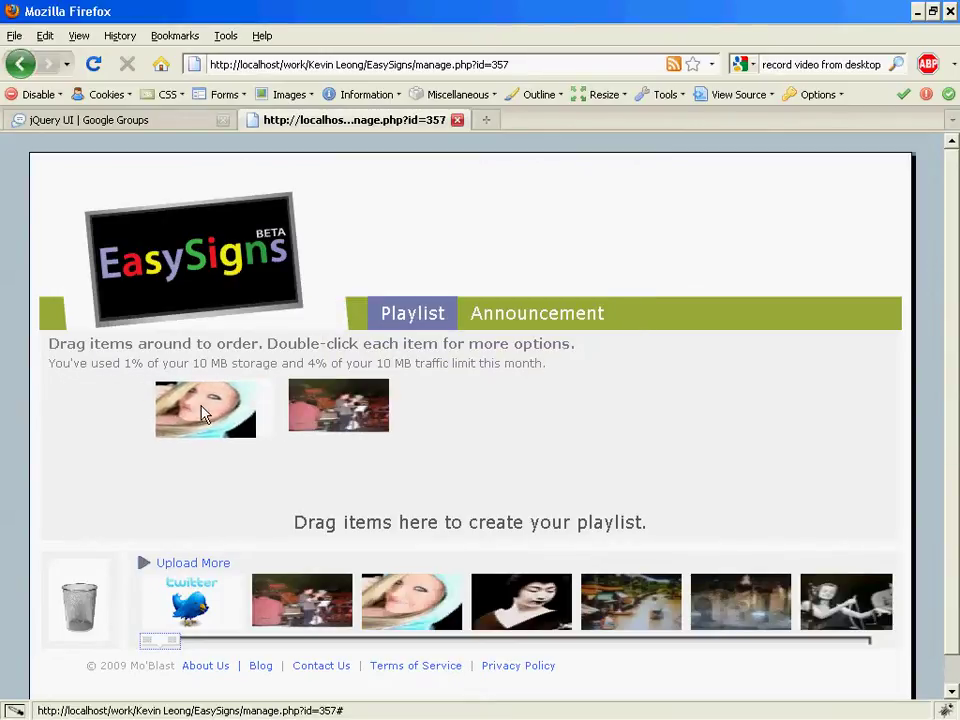
pyautogui.moveTo(203, 415); pyautogui.dragTo(220, 410)
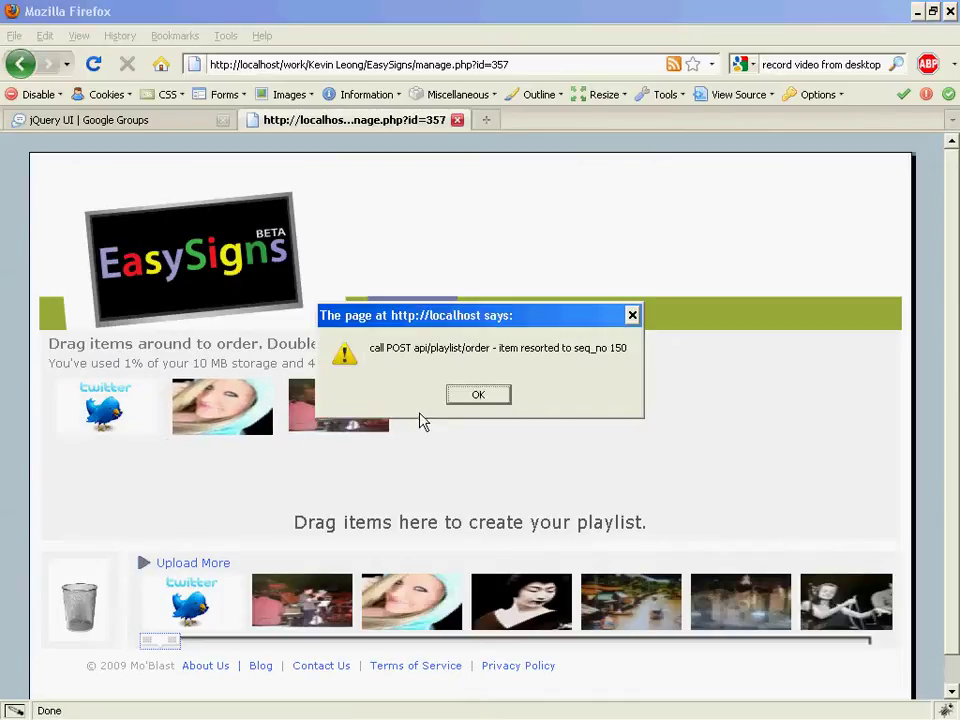
pyautogui.click(482, 396)
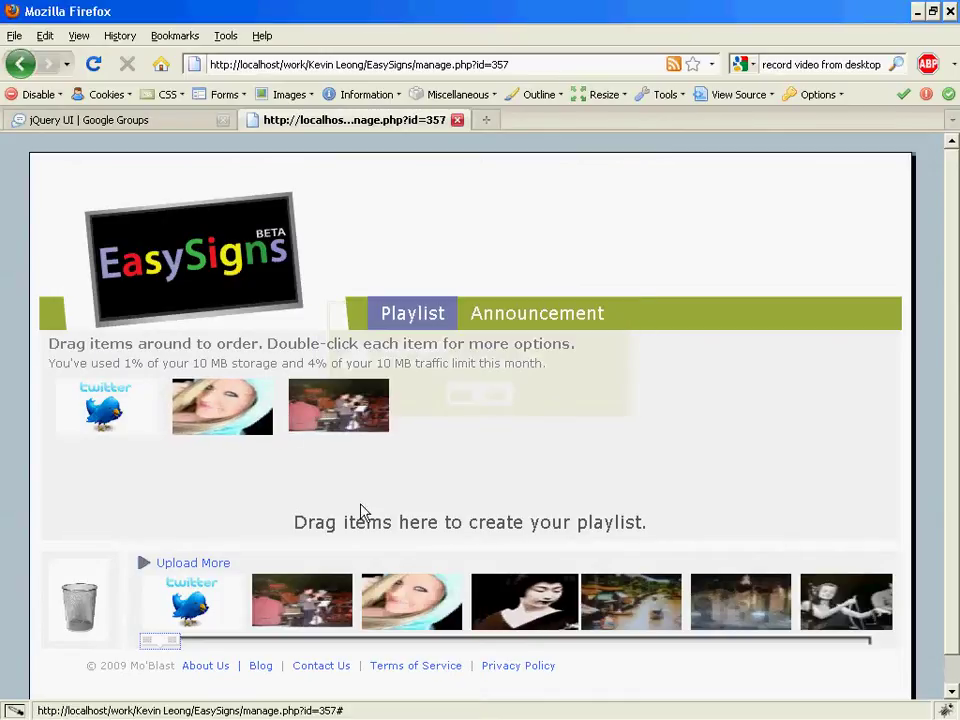
pyautogui.moveTo(524, 601)
pyautogui.mouseDown()
pyautogui.moveTo(320, 410)
pyautogui.moveTo(170, 410)
pyautogui.mouseUp()
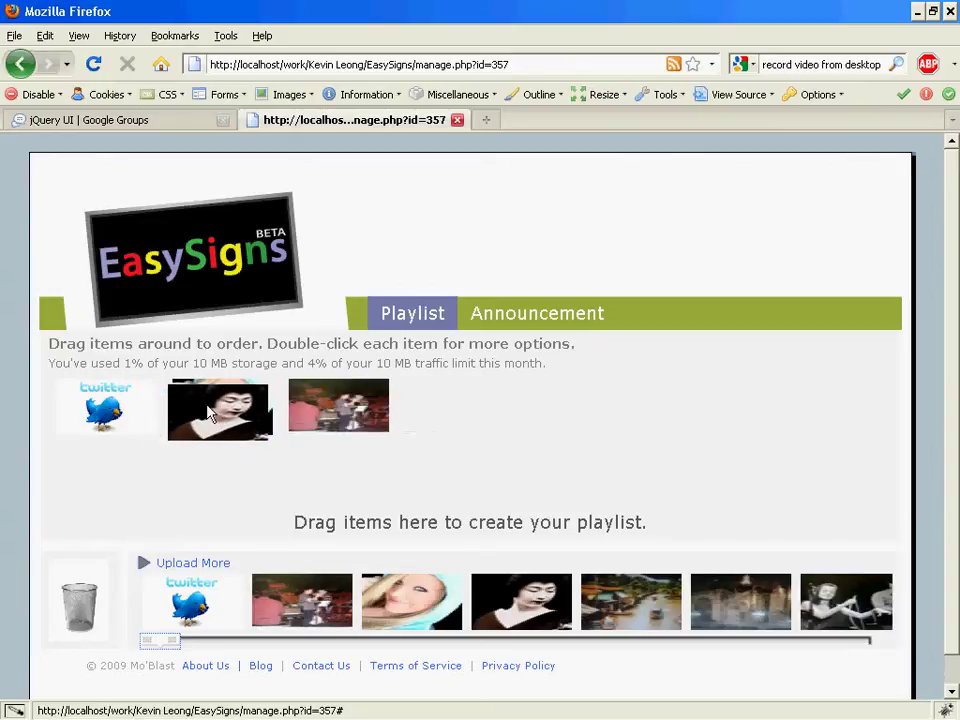
# Step: Drop the geisha portrait second, move the crowd scene up, and add another geisha after Twitter
pyautogui.moveTo(190, 415); pyautogui.dragTo(190, 412)
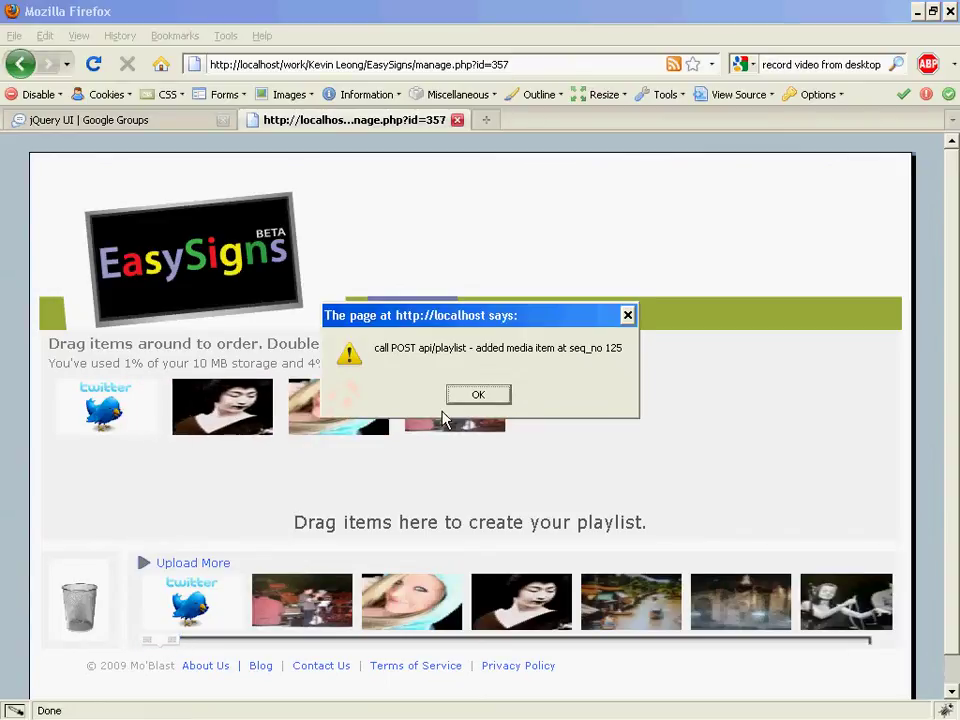
pyautogui.click(476, 397)
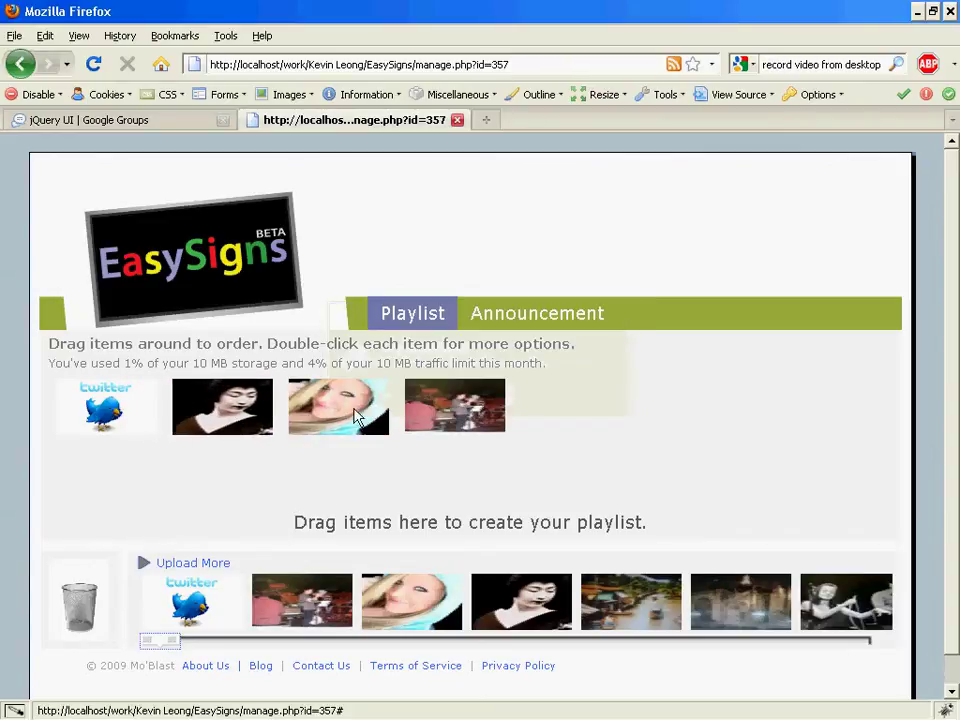
pyautogui.moveTo(357, 417); pyautogui.dragTo(207, 415)
pyautogui.click(478, 395)
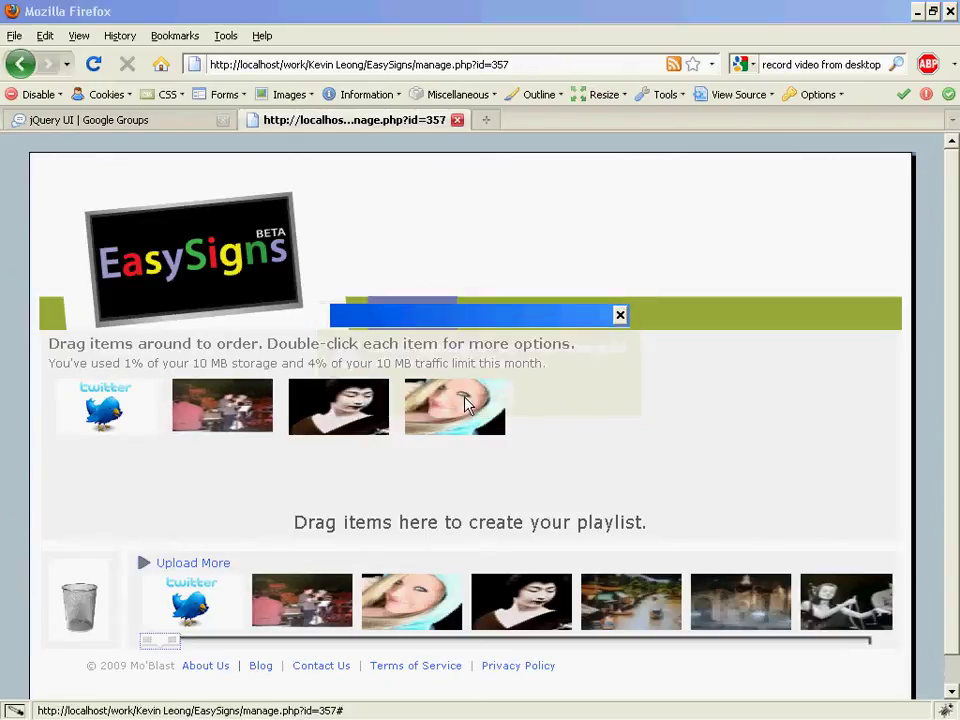
pyautogui.click(476, 397)
pyautogui.moveTo(530, 600)
pyautogui.mouseDown()
pyautogui.moveTo(425, 427)
pyautogui.moveTo(400, 425)
pyautogui.moveTo(400, 413)
pyautogui.moveTo(212, 414)
pyautogui.mouseUp()
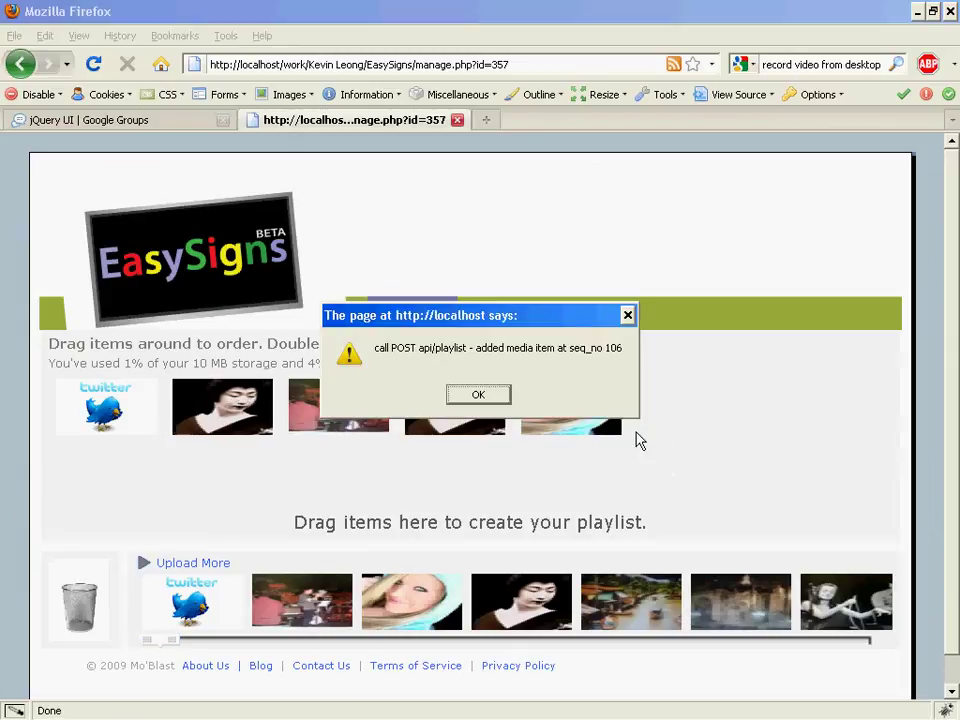